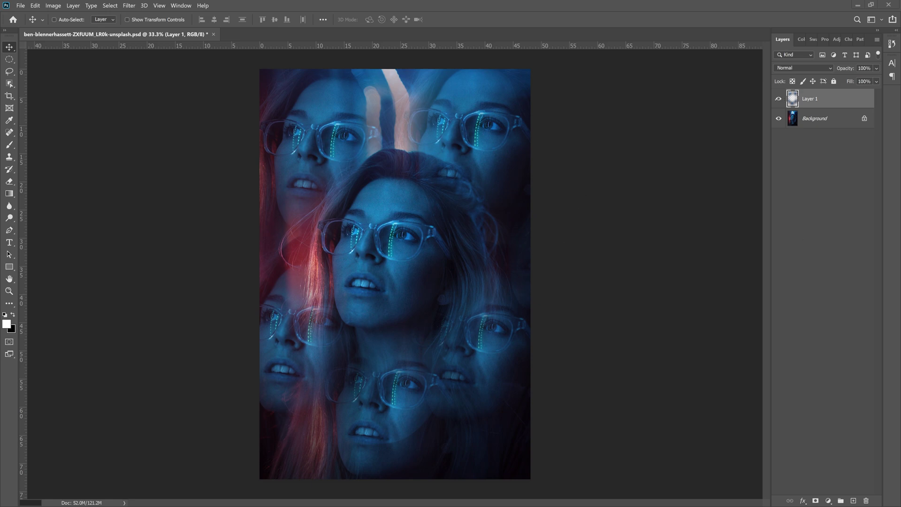
Compare Layer 1 with the photo, then restore Layer 2's additional offset cloned faces
click(779, 99)
click(778, 99)
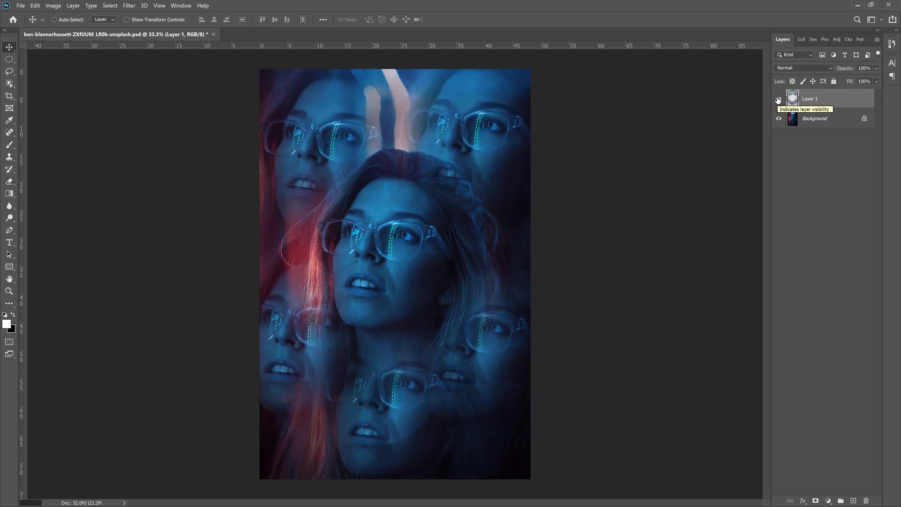
key(ctrl+alt+shift+t)
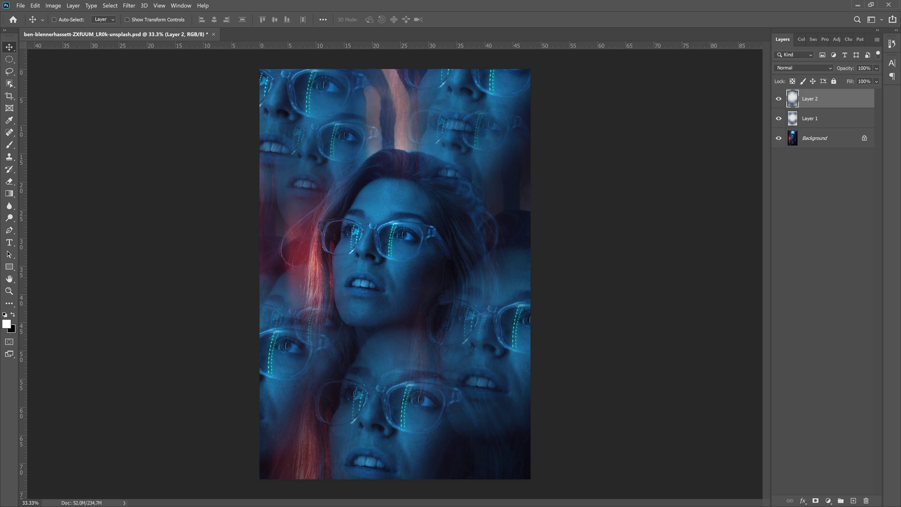
Revert to the plain portrait with Layer 1 hidden and add a new empty Layer 2
key(ctrl+z)
key(ctrl+z)
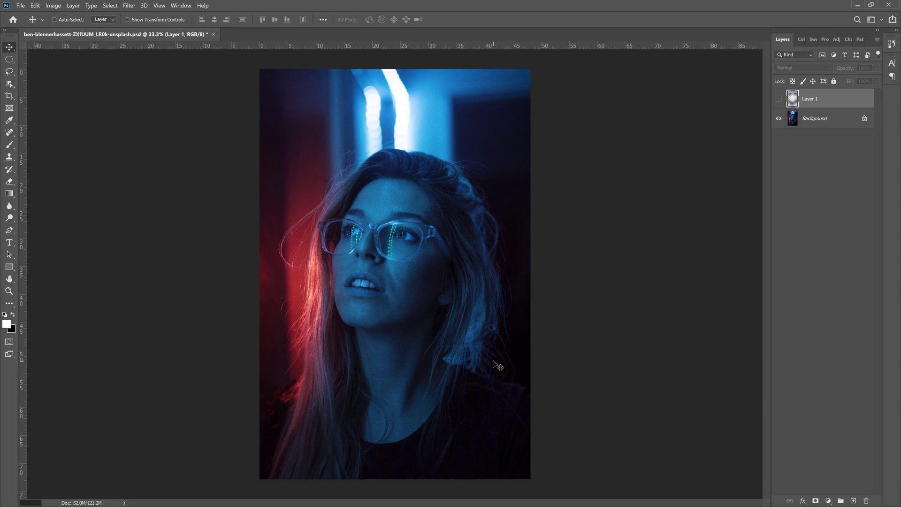
click(779, 99)
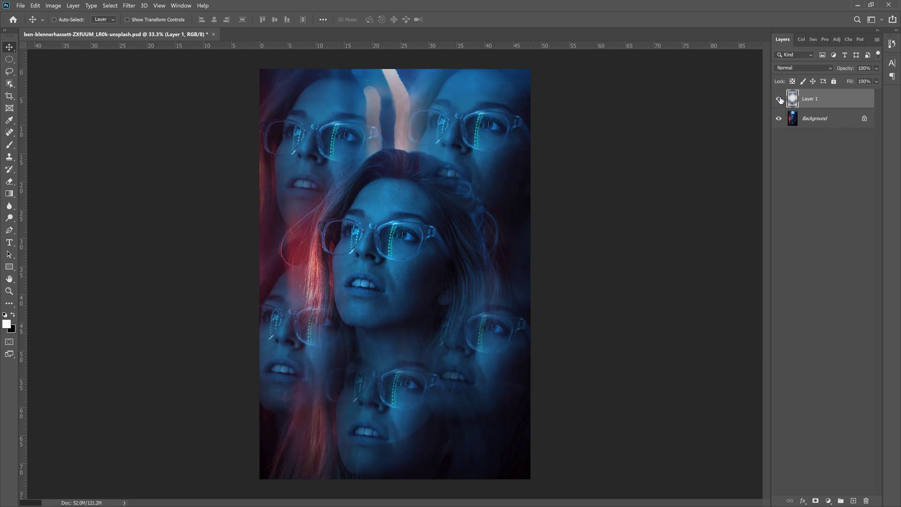
click(779, 99)
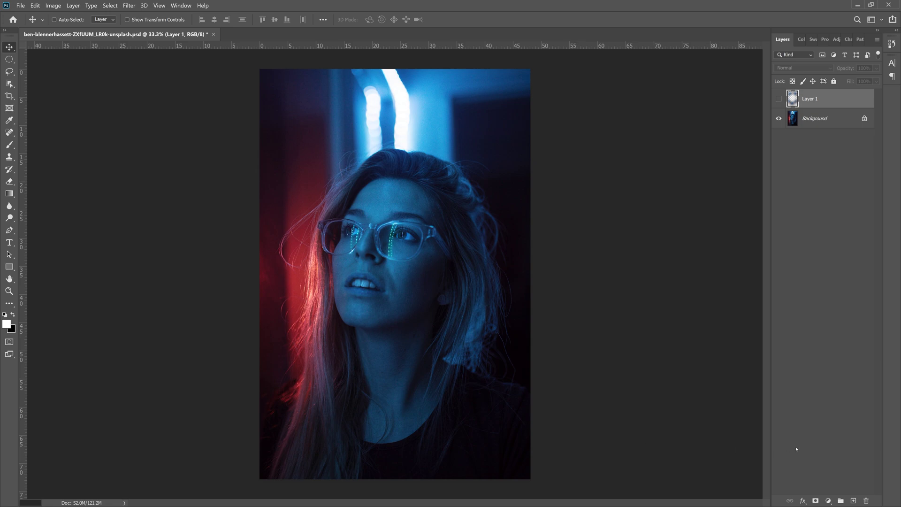
click(853, 501)
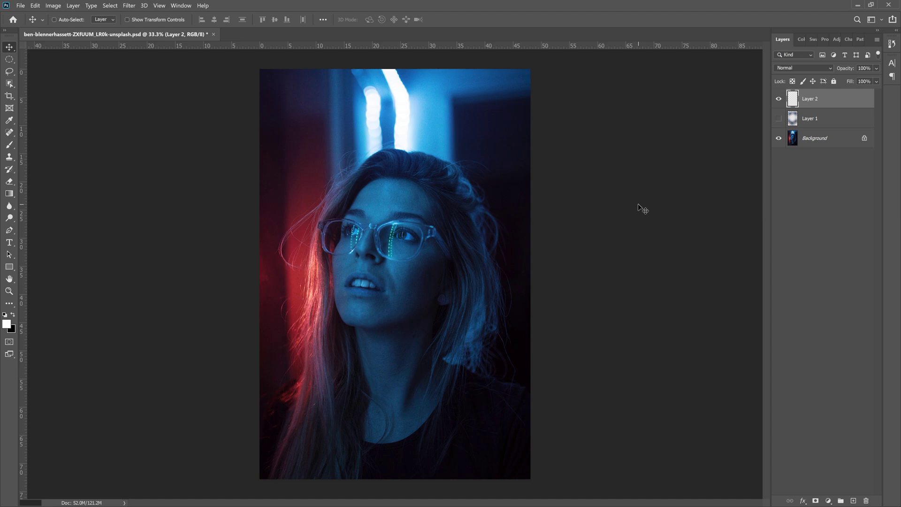
Select the Clone Stamp tool and toggle the Tools panel off and back on
key(s)
click(9, 158)
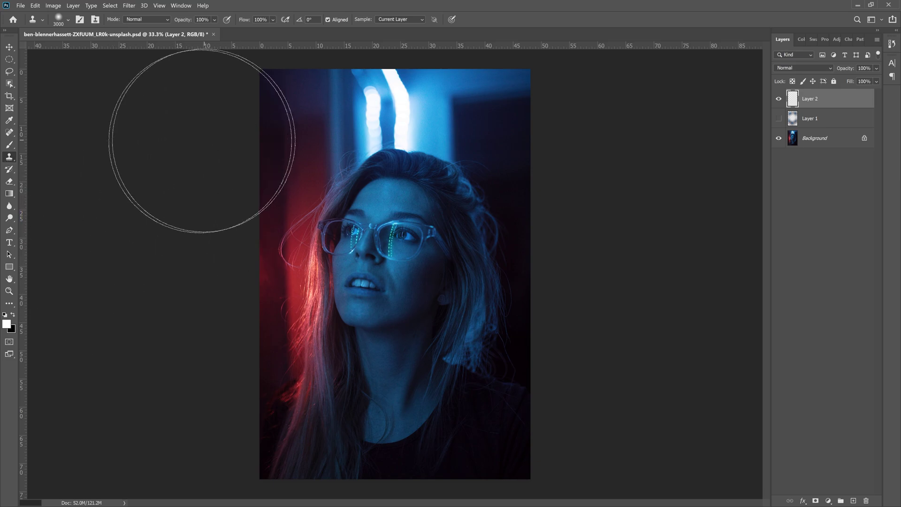
right_click(194, 142)
click(174, 148)
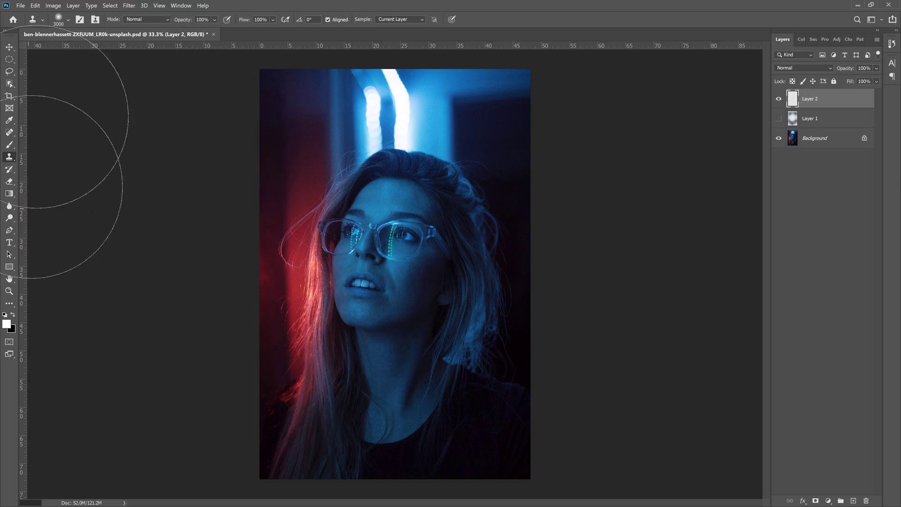
click(180, 5)
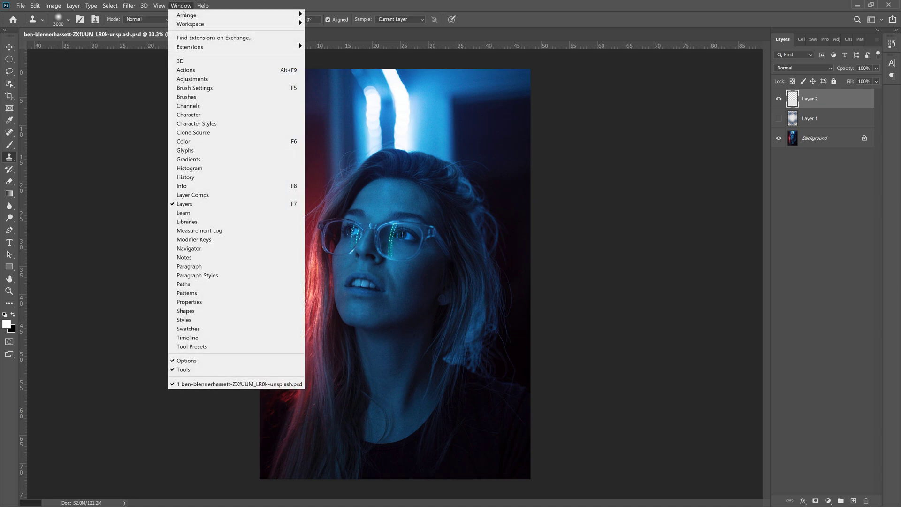
click(183, 369)
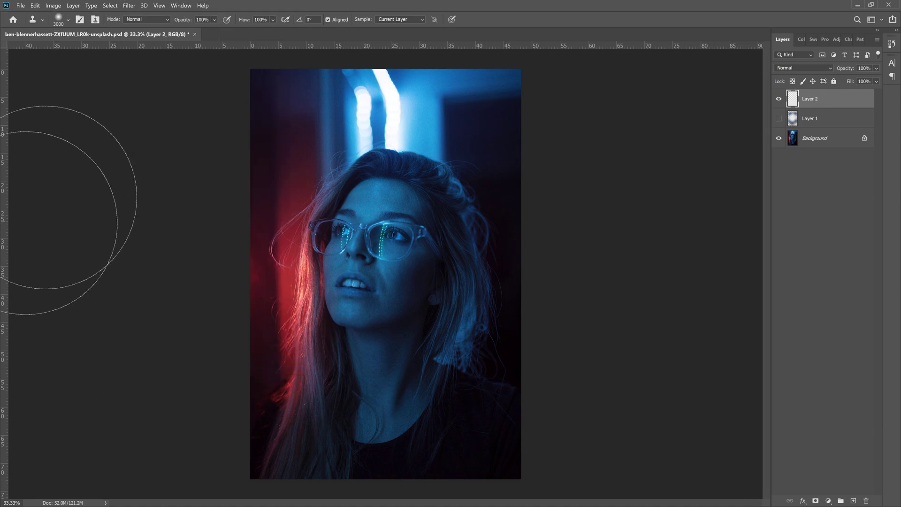
click(181, 5)
click(183, 369)
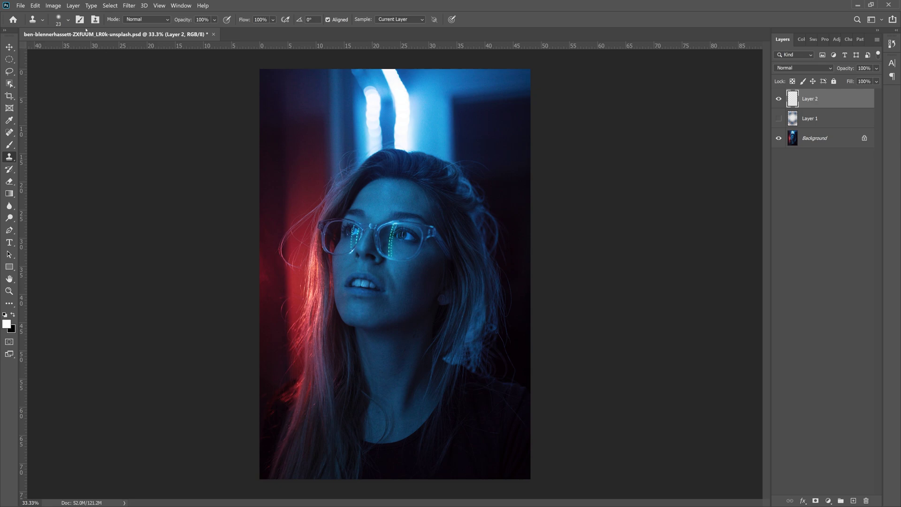
Set the Clone Stamp brush size to 3000 px
click(68, 20)
drag(60, 50, 93, 50)
click(95, 37)
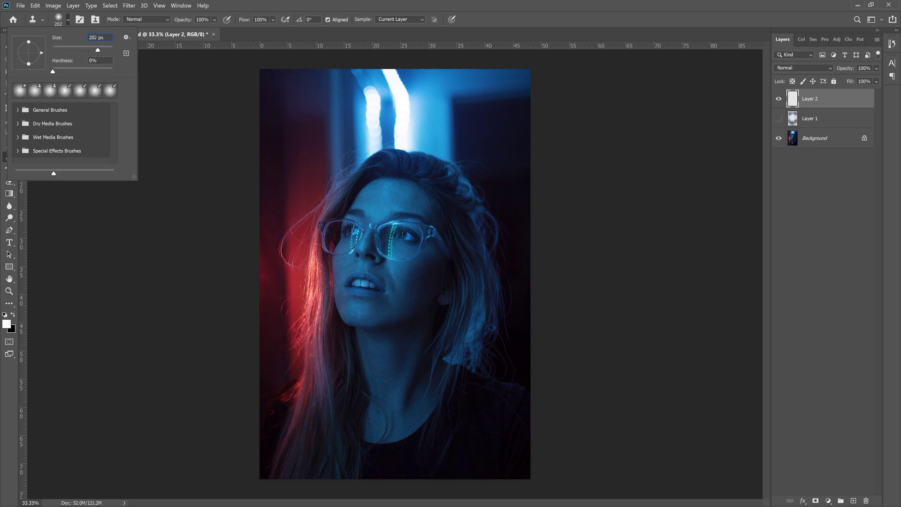
double_click(93, 37)
text(3000)
key(Return)
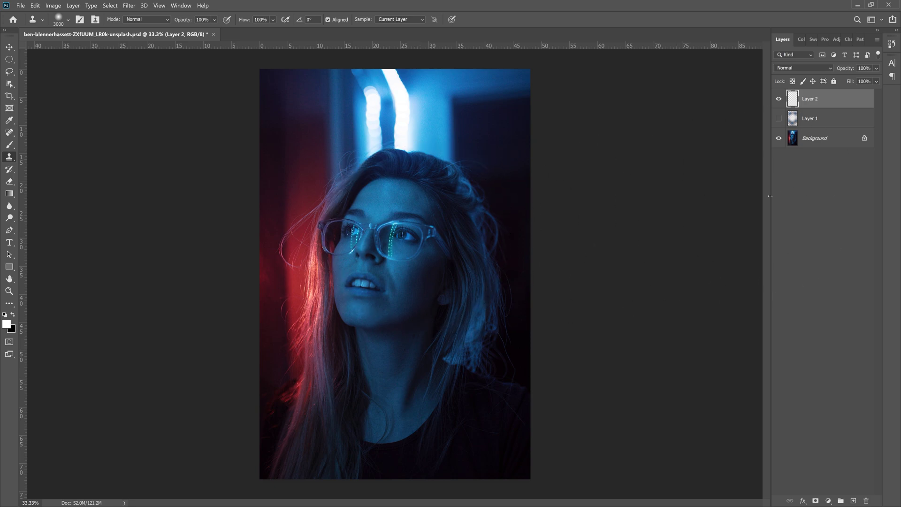
Sample the woman's face from Background and clone copies at the top right and top left on Layer 2
click(825, 139)
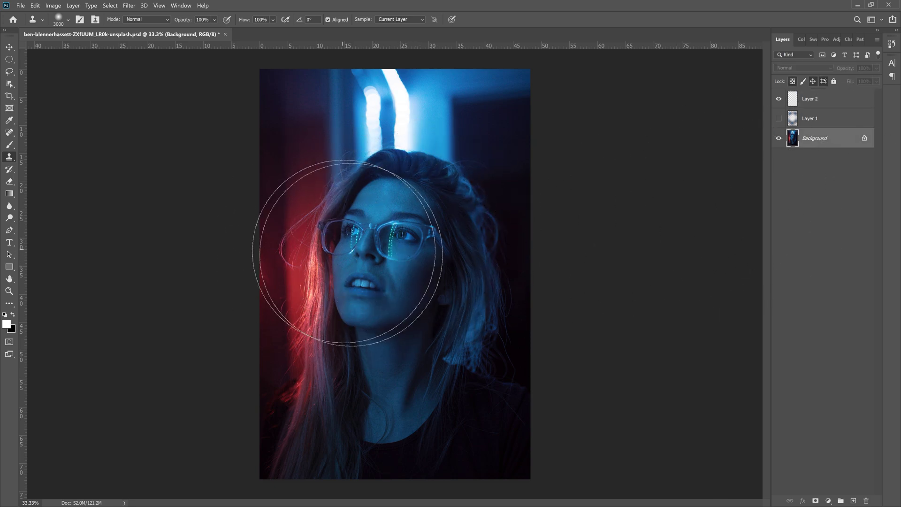
alt+click(377, 249)
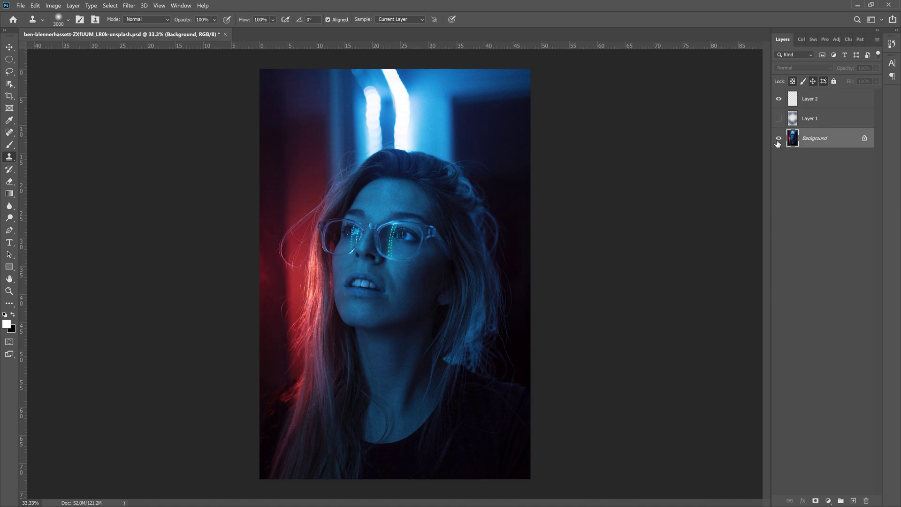
click(812, 104)
mouse_move(413, 140)
mouse_down()
mouse_move(462, 140)
mouse_move(473, 129)
mouse_up()
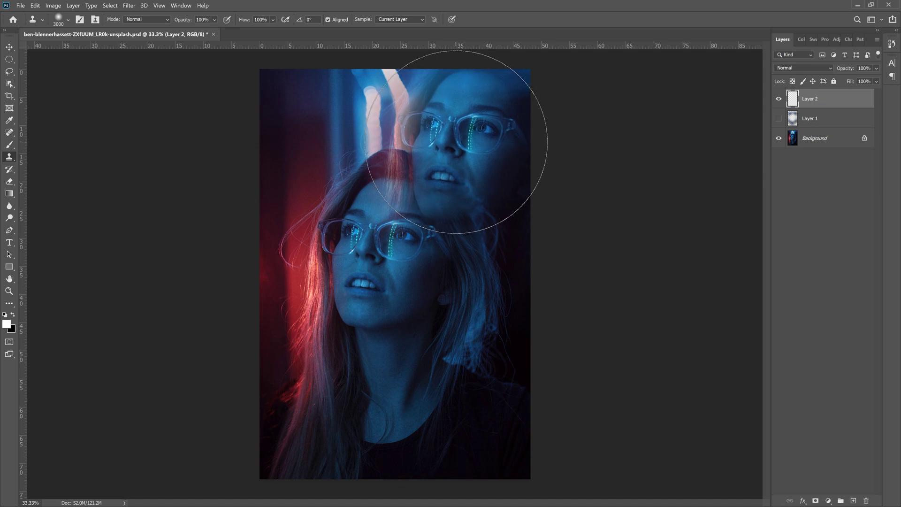
click(835, 137)
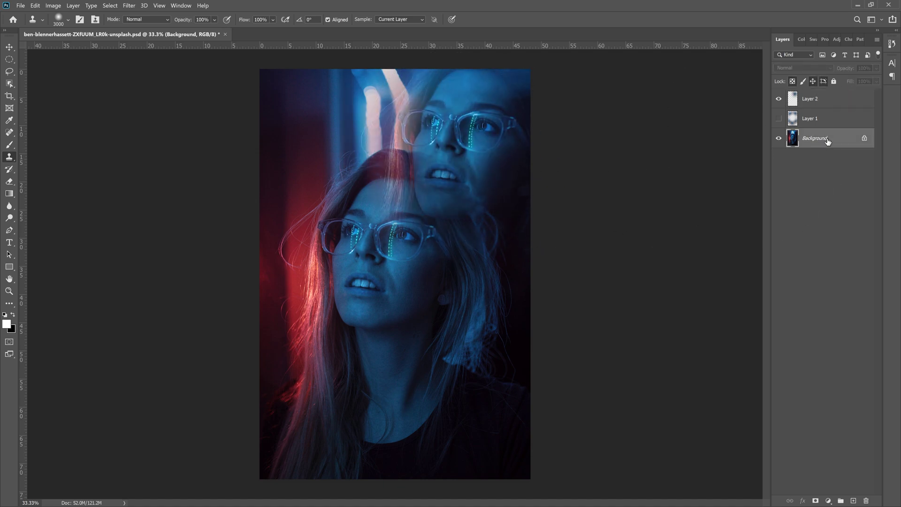
alt+click(378, 258)
click(812, 104)
mouse_move(326, 146)
mouse_down()
mouse_move(338, 137)
mouse_move(311, 162)
mouse_up()
Clone more face copies at the lower right, lower centre and lower-left red hair on Layer 2
click(835, 138)
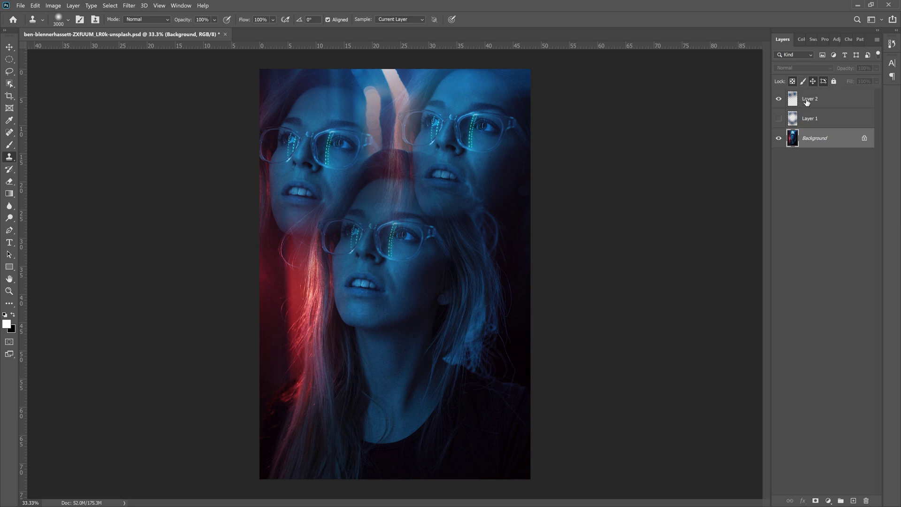
click(803, 96)
mouse_move(467, 327)
mouse_down()
mouse_move(469, 378)
mouse_move(485, 378)
mouse_move(483, 344)
mouse_up()
click(826, 138)
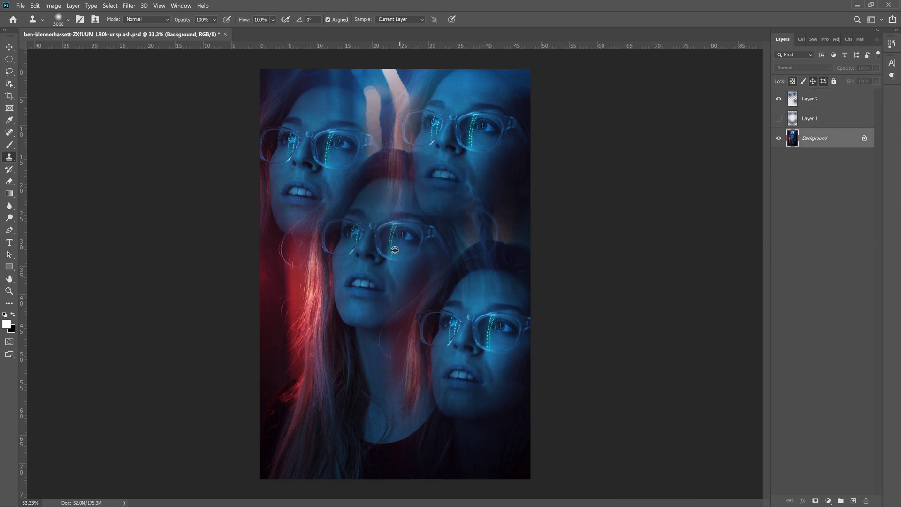
alt+click(373, 256)
click(817, 105)
mouse_move(392, 381)
mouse_down()
mouse_move(401, 404)
mouse_move(383, 411)
mouse_up()
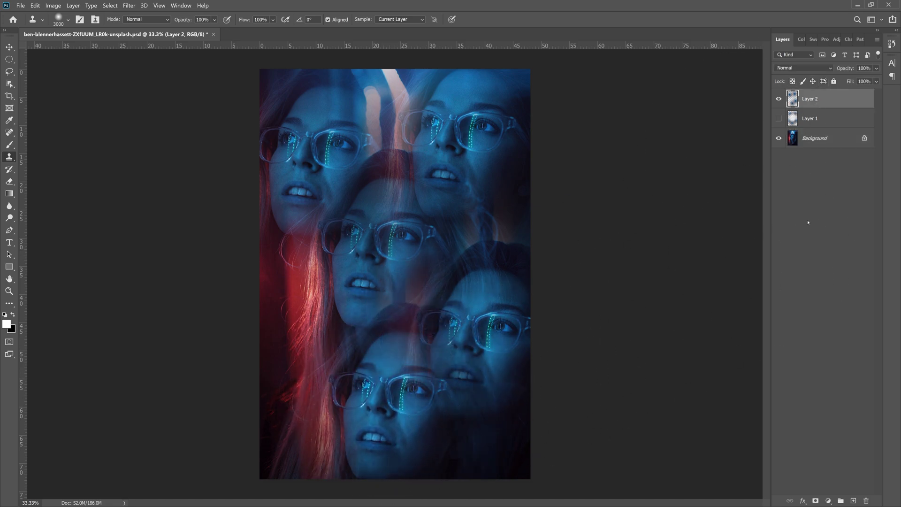
click(825, 138)
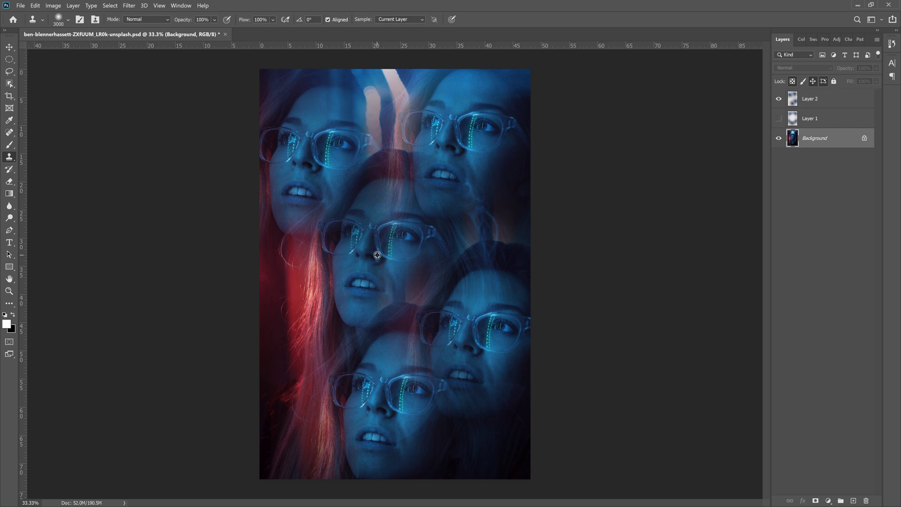
click(817, 100)
mouse_move(331, 378)
mouse_down()
mouse_move(291, 382)
mouse_move(287, 364)
mouse_up()
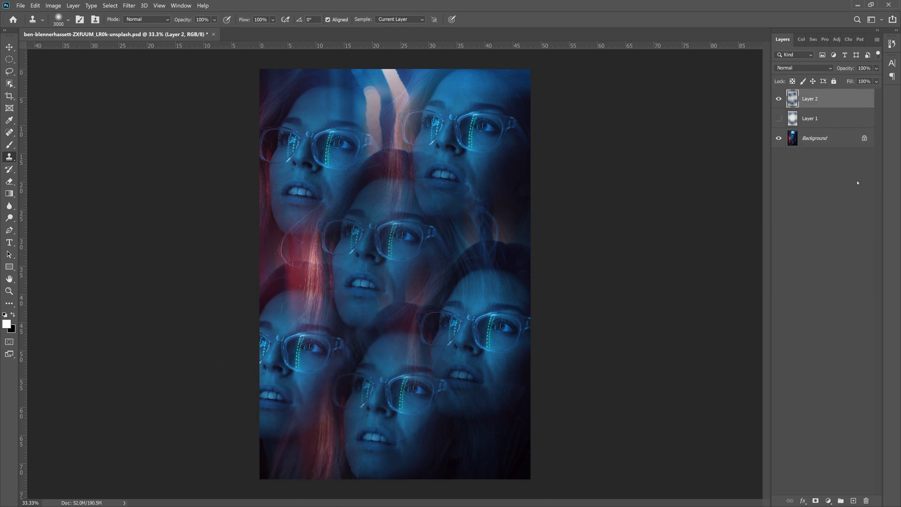
click(9, 181)
Erase Layer 2's clones over the central face using a 2500 px eraser
click(68, 20)
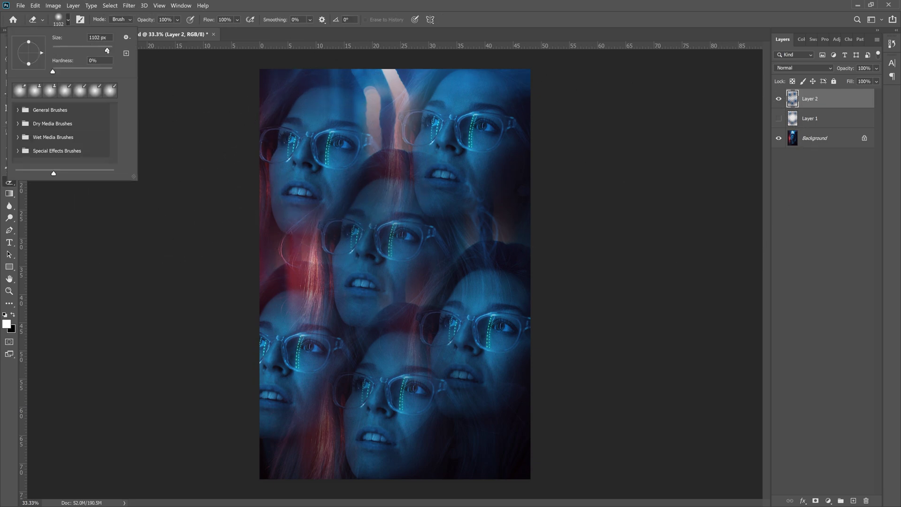
double_click(84, 37)
text(2500)
click(389, 235)
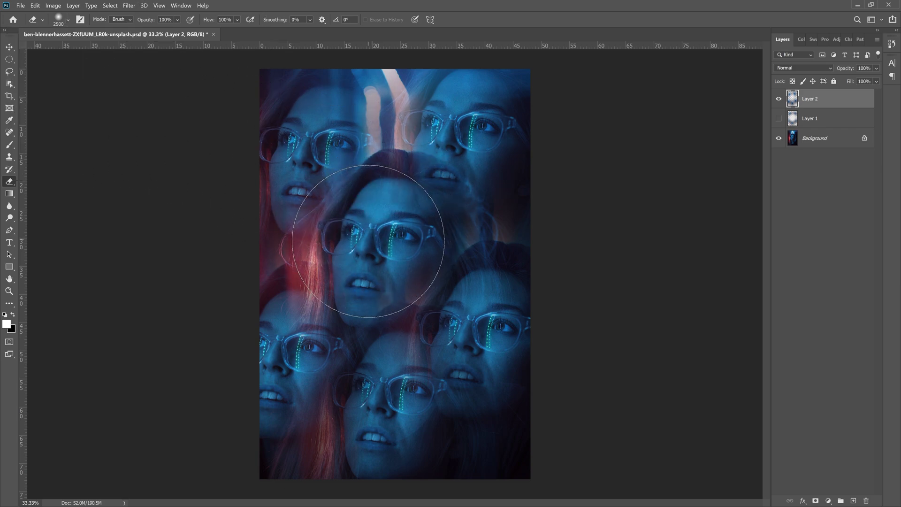
mouse_move(363, 277)
mouse_down()
mouse_move(406, 276)
mouse_move(423, 265)
mouse_move(399, 262)
mouse_move(391, 283)
mouse_move(383, 276)
mouse_move(390, 214)
mouse_up()
Switch to the Move tool and compare the face layers, ending with Layer 1 and Layer 2 visible
key(v)
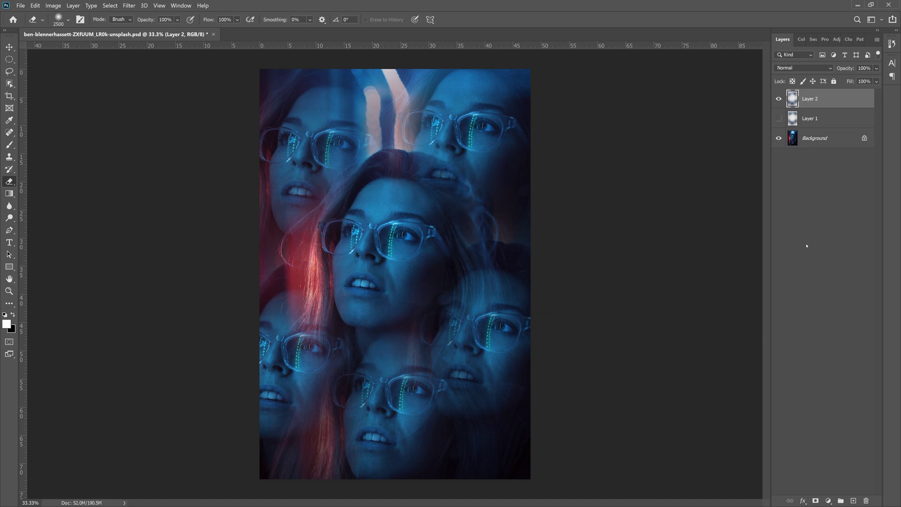
click(779, 99)
click(779, 99)
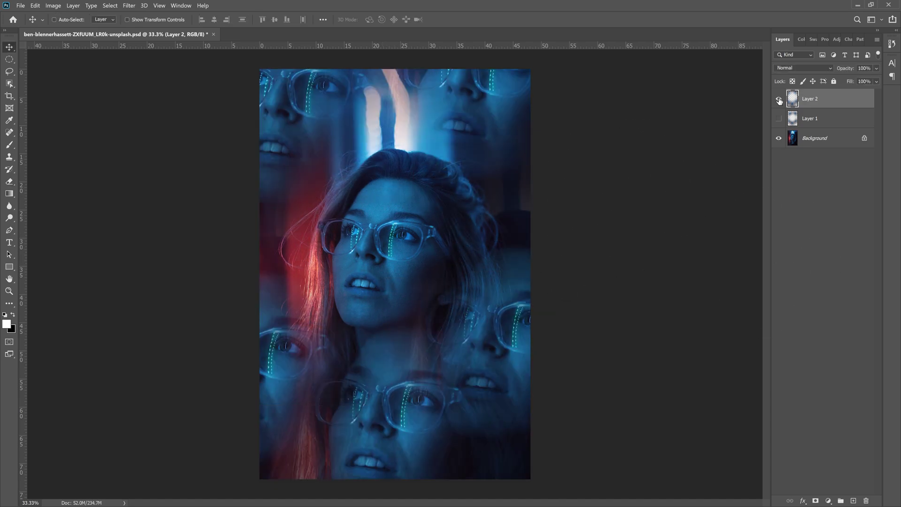
click(779, 99)
click(779, 120)
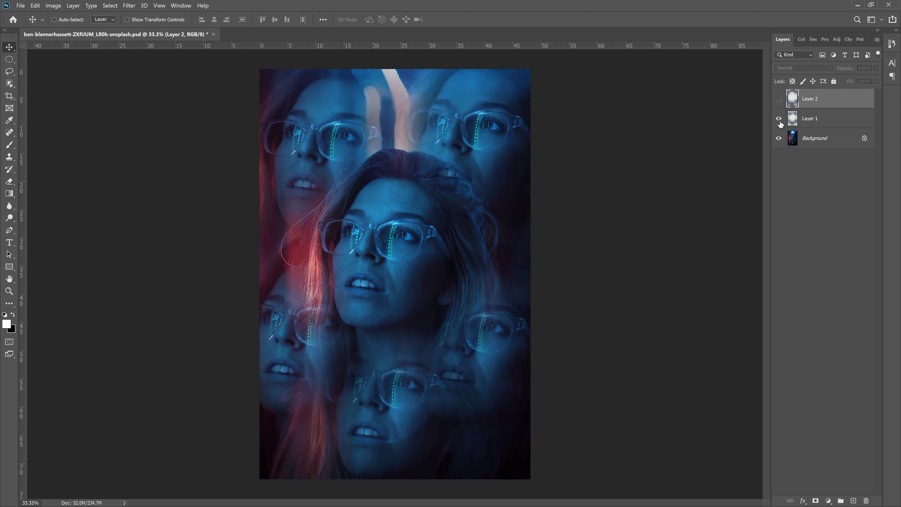
click(779, 100)
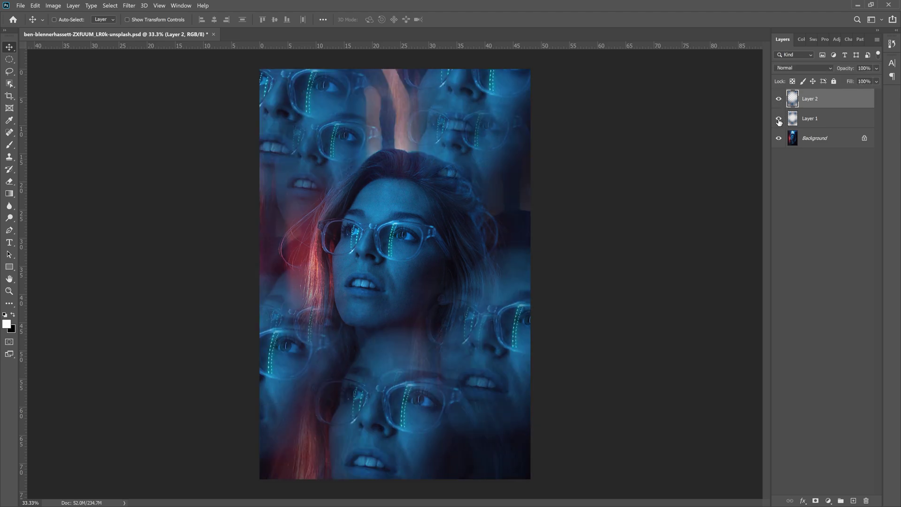
click(779, 120)
click(779, 99)
click(779, 120)
click(779, 99)
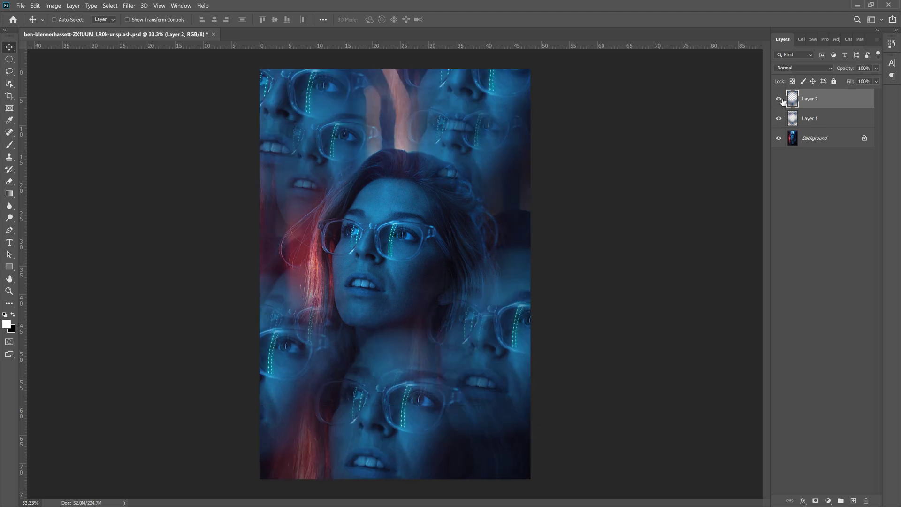